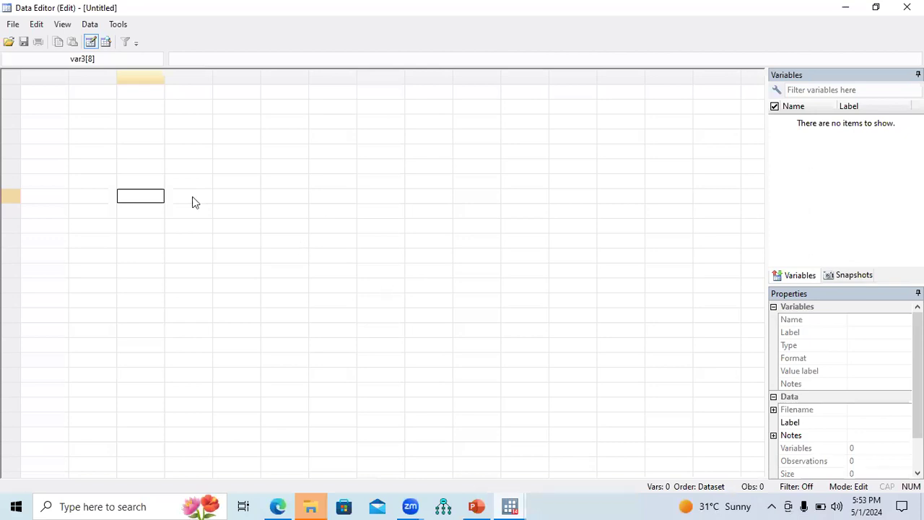
Step: Select the first cell of the empty Data Editor and try to paste the slide's data table there
left_click(37, 92)
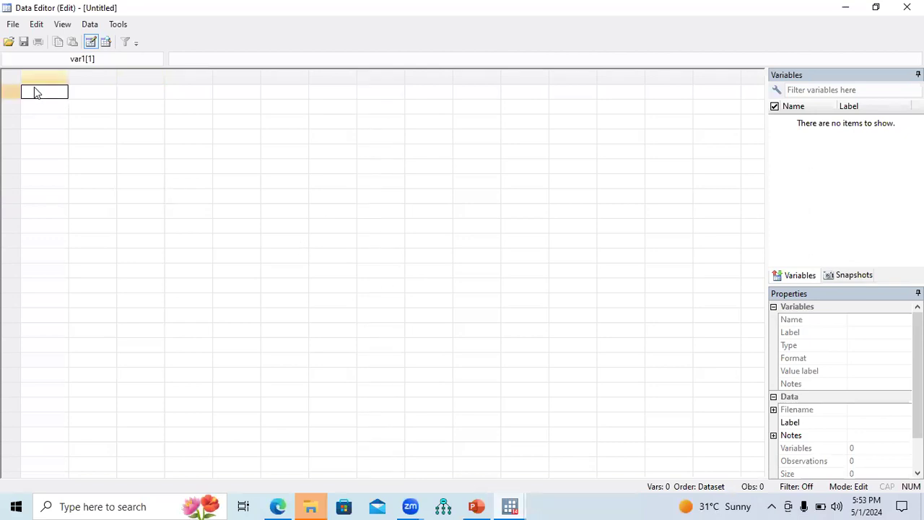
right_click(37, 92)
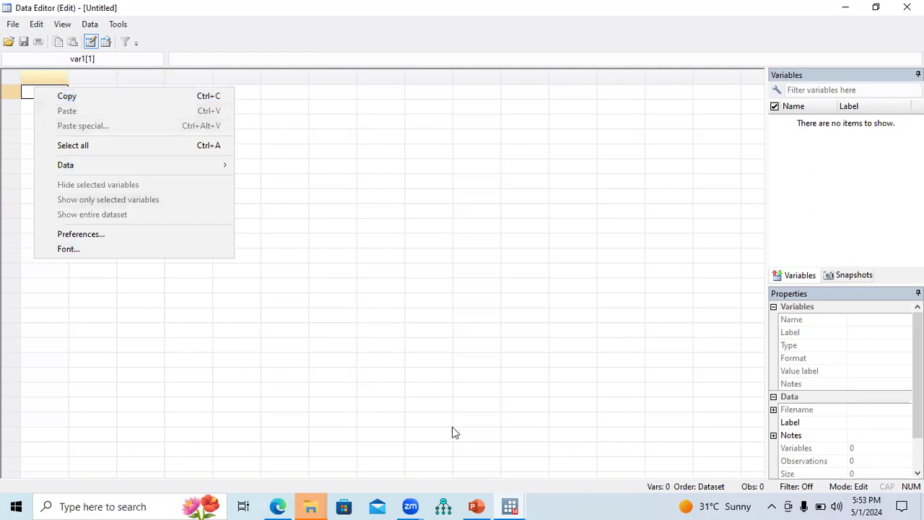
left_click(510, 506)
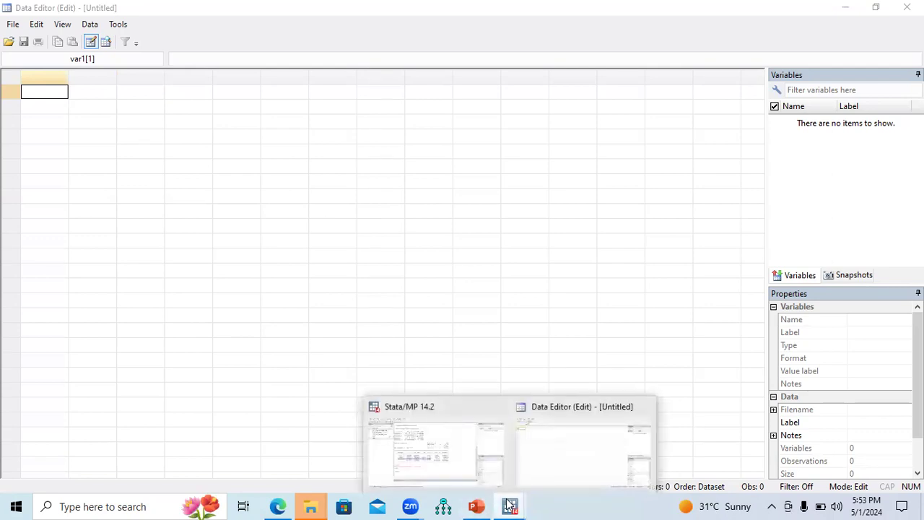
left_click(481, 504)
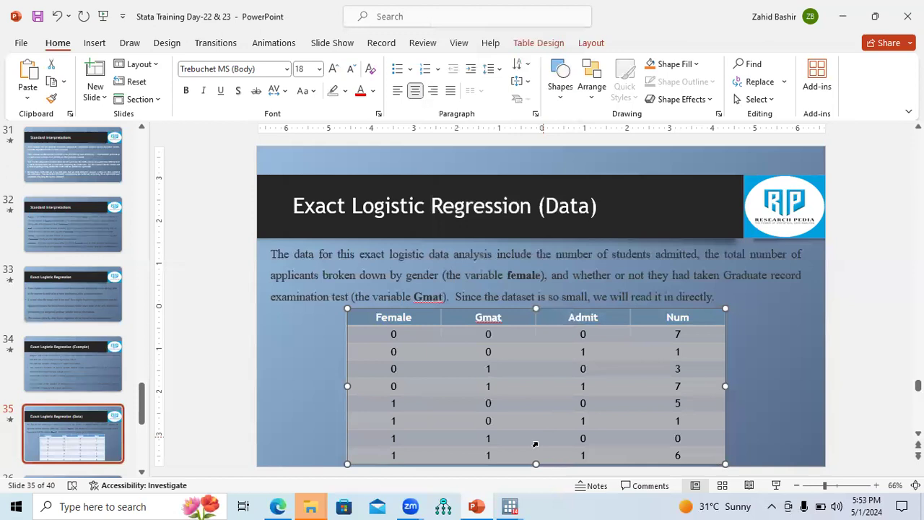
Step: Try to create the four variables by running "generate female gmat admit num" in Stata, checking the names against the slide table
mouse_move(510, 506)
left_click(451, 458)
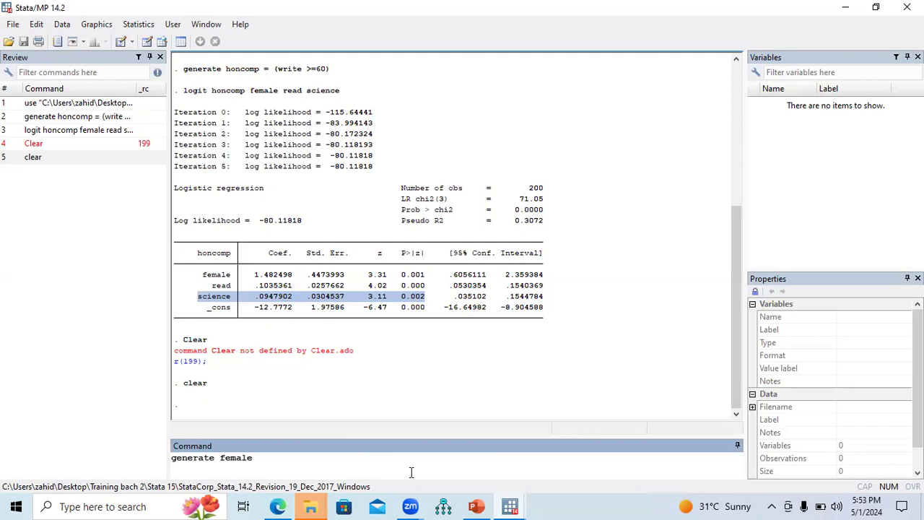
left_click(511, 506)
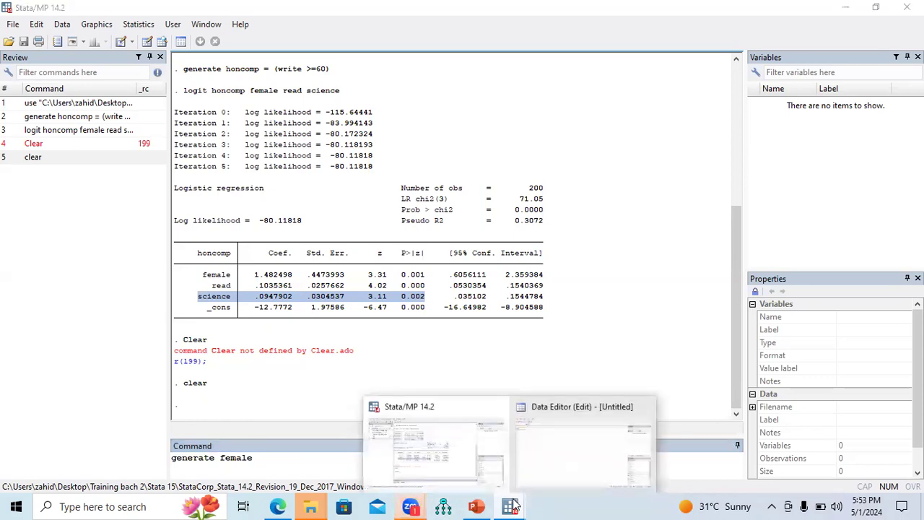
left_click(476, 506)
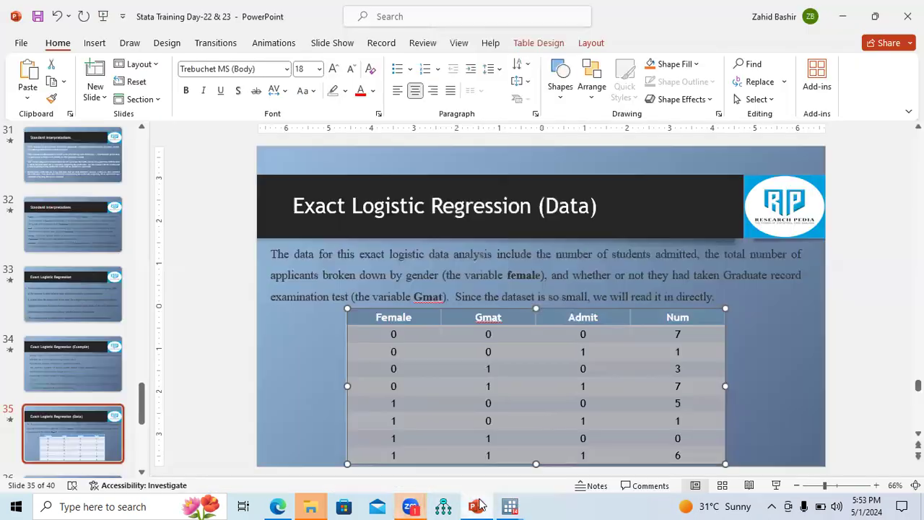
left_click(481, 505)
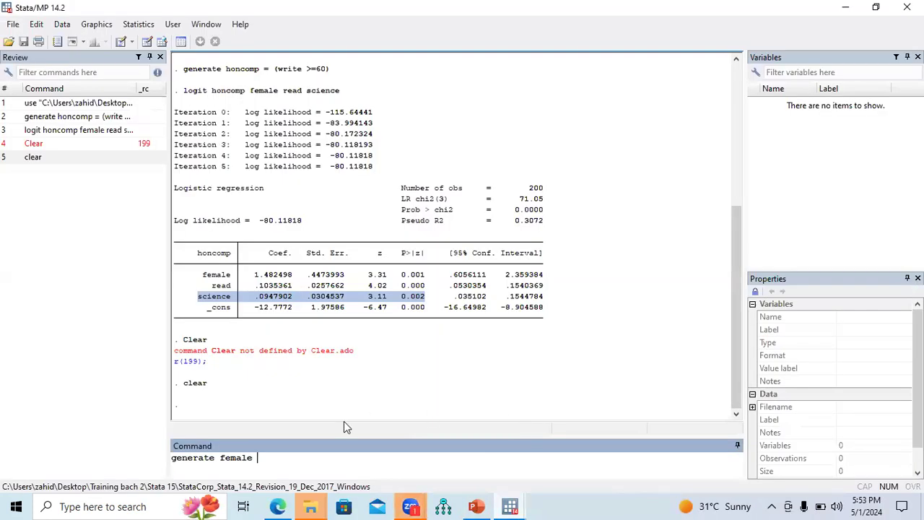
type("gmat admit num")
key("Return")
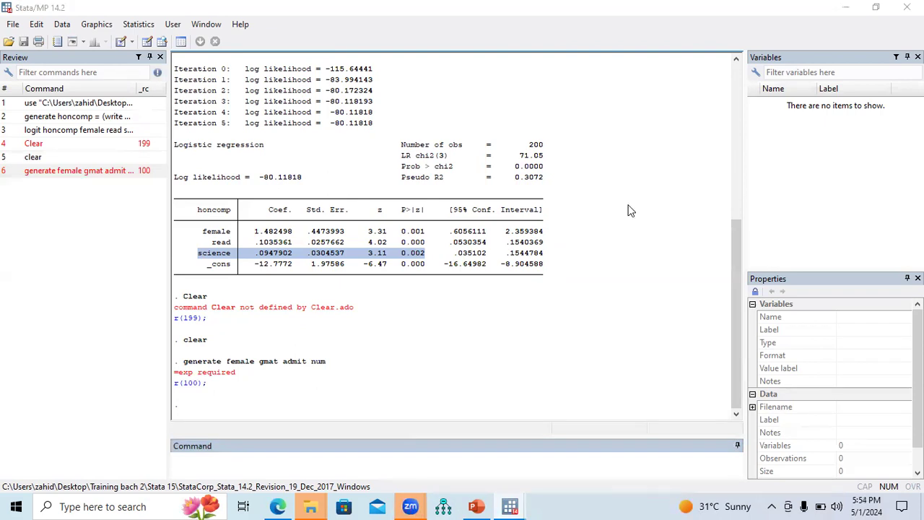
left_click(644, 335)
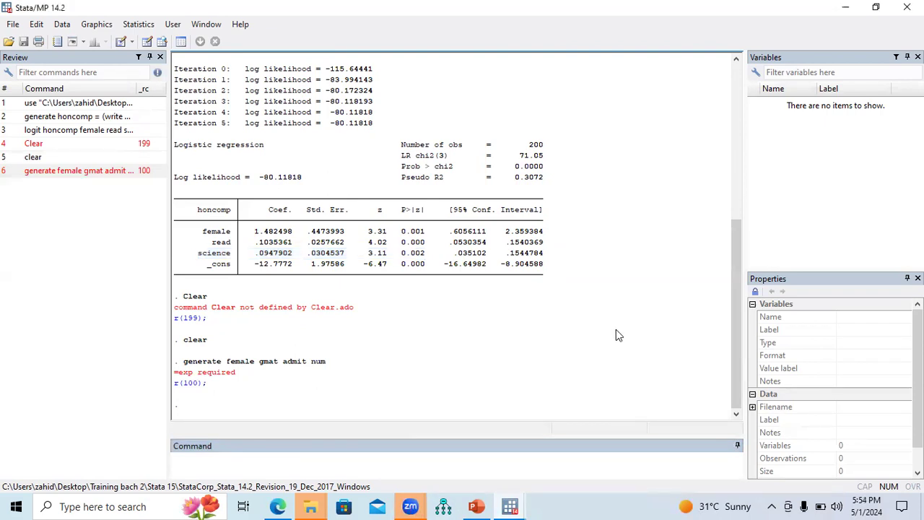
Step: Switch to PowerPoint and copy the whole Female, Gmat, Admit and Num table, headers included, from the Exact Logistic Regression (Data) slide
left_click(510, 506)
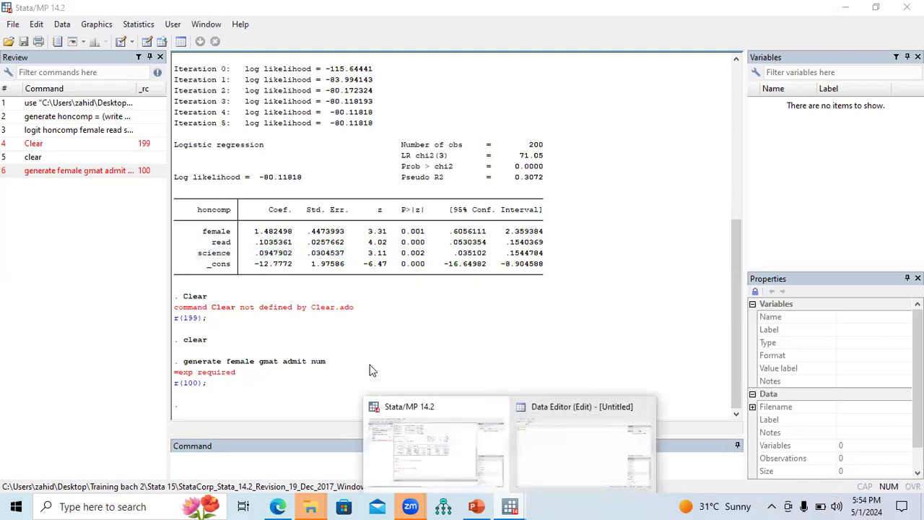
left_click(475, 506)
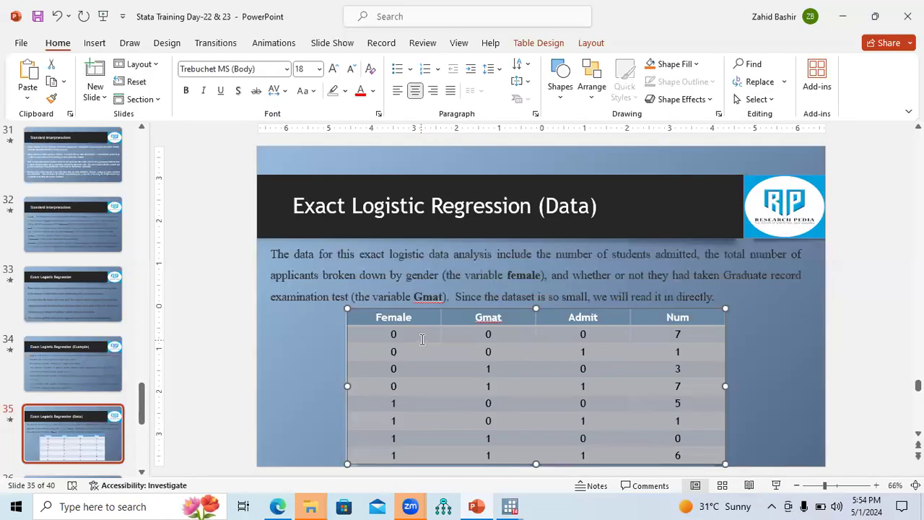
left_click(392, 334)
left_click_drag(390, 335, 580, 353)
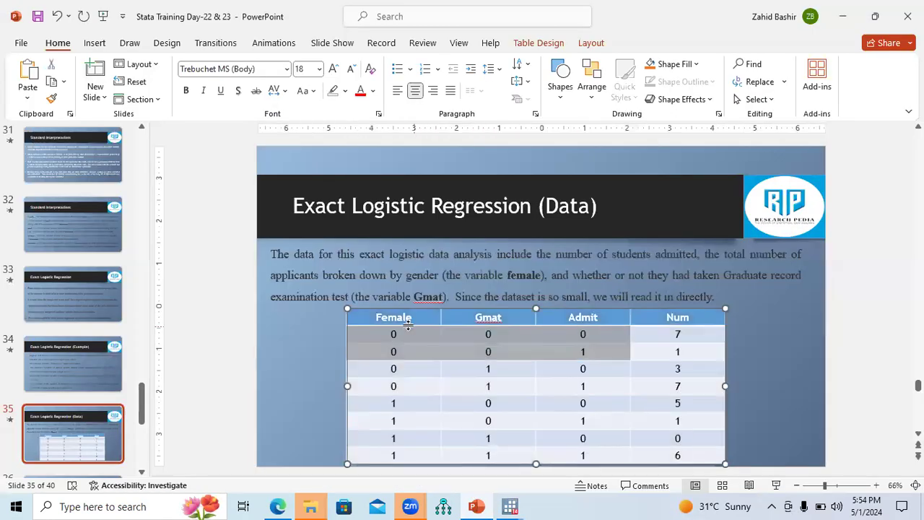
left_click_drag(379, 318, 653, 451)
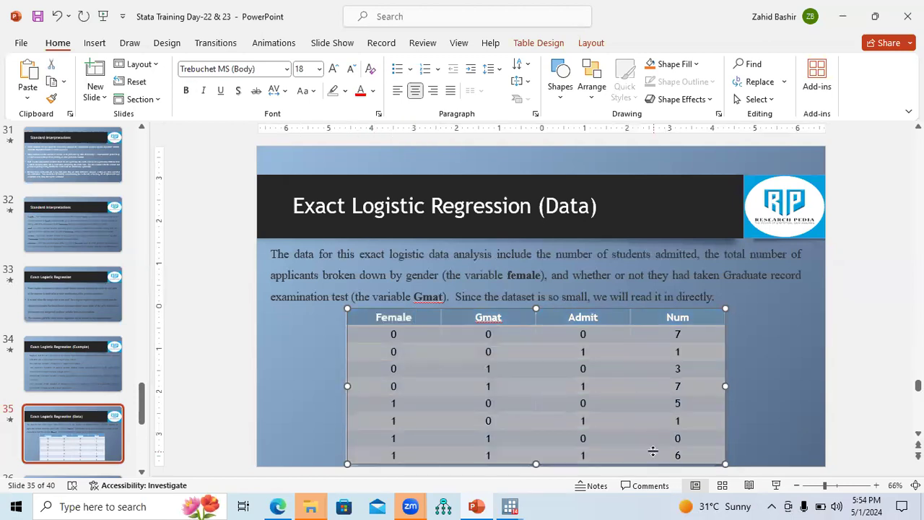
Step: Minimize the open PowerPoint, Stata and File Explorer windows to reach the desktop
left_click(842, 16)
left_click(844, 11)
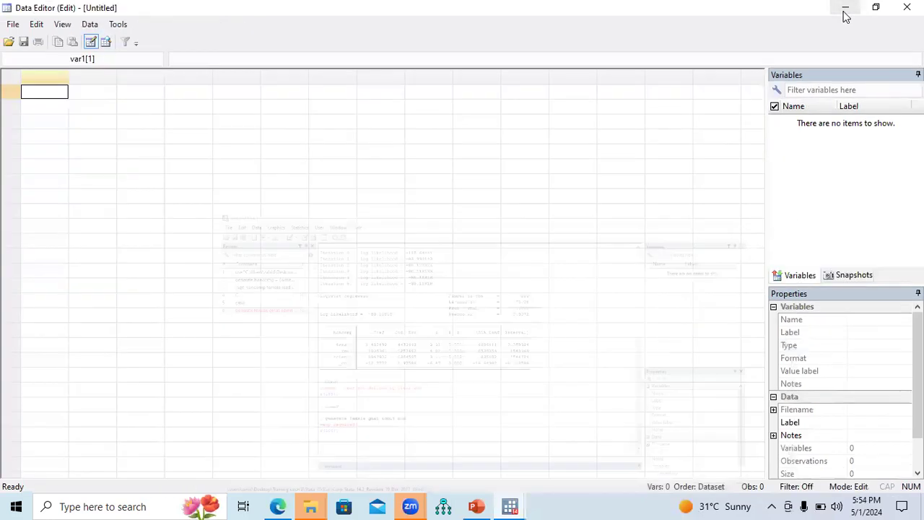
left_click(843, 10)
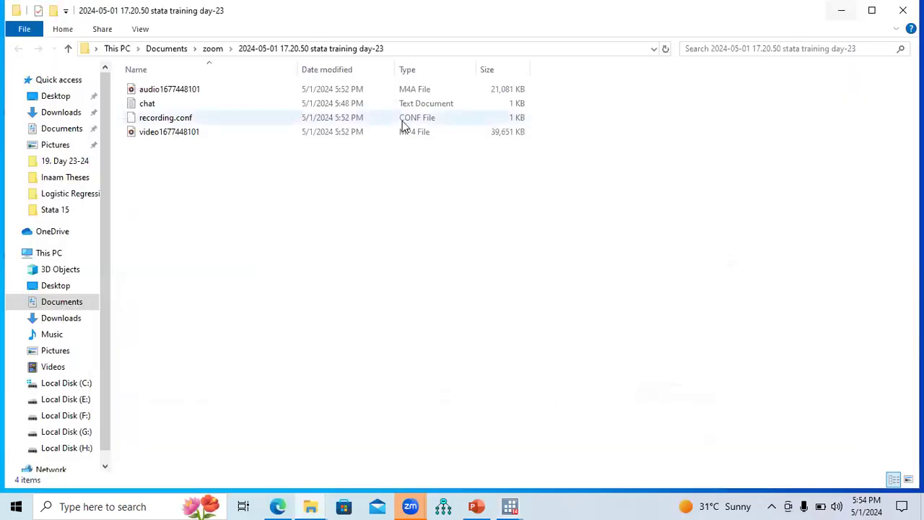
left_click(842, 11)
left_click(843, 12)
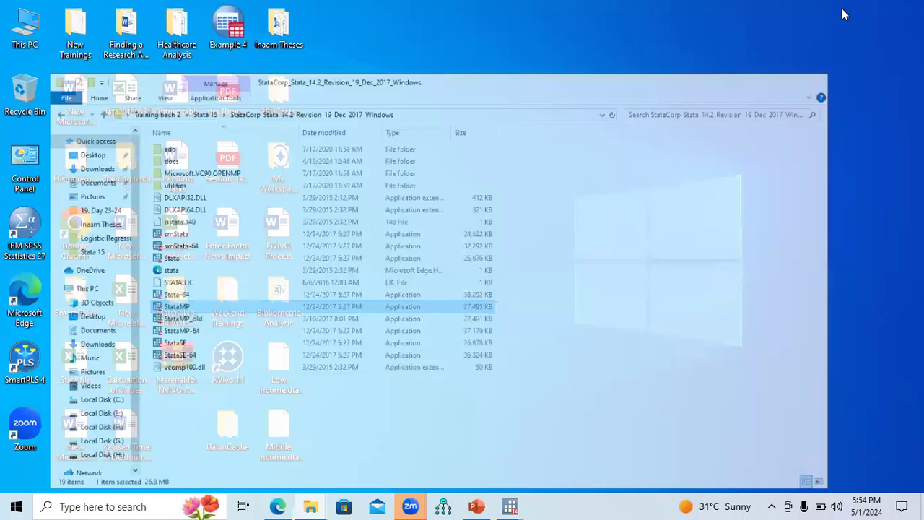
Step: Create a new Word document on the desktop with the default name, open it and paste the copied table into it
right_click(425, 145)
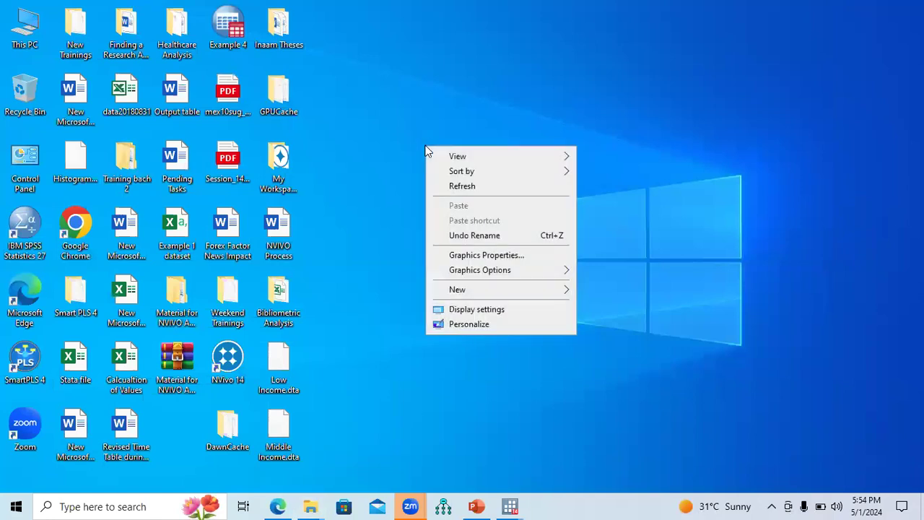
mouse_move(471, 288)
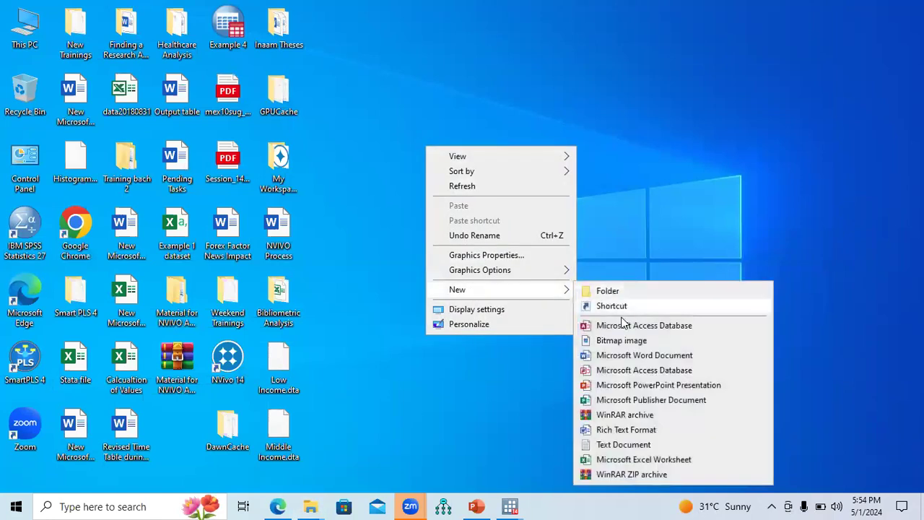
left_click(617, 356)
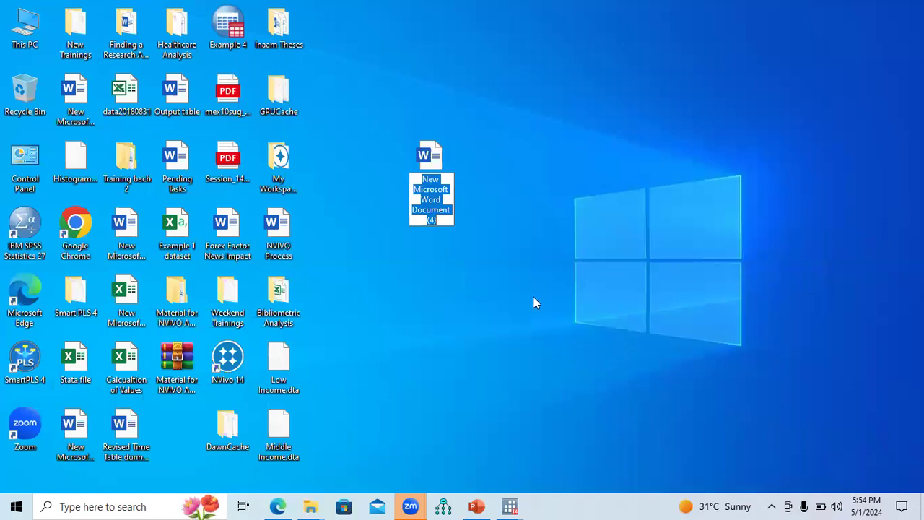
key("Return")
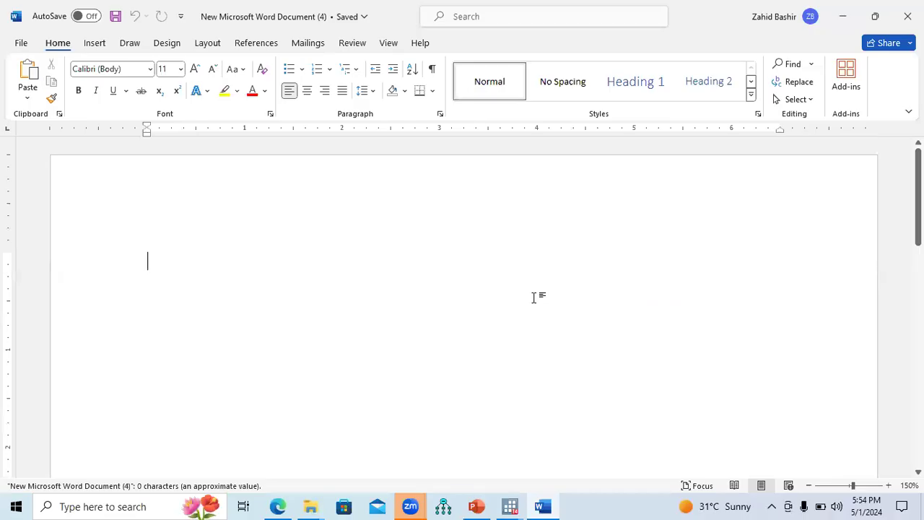
right_click(207, 288)
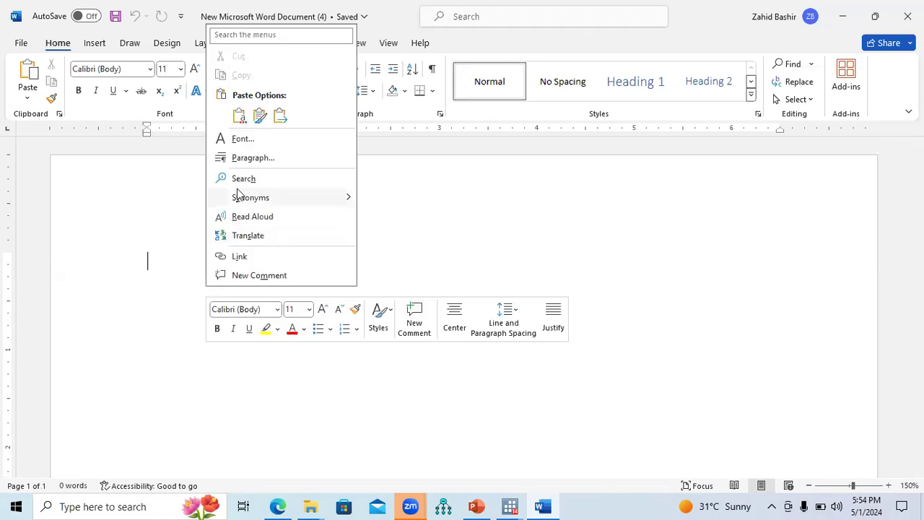
left_click(241, 117)
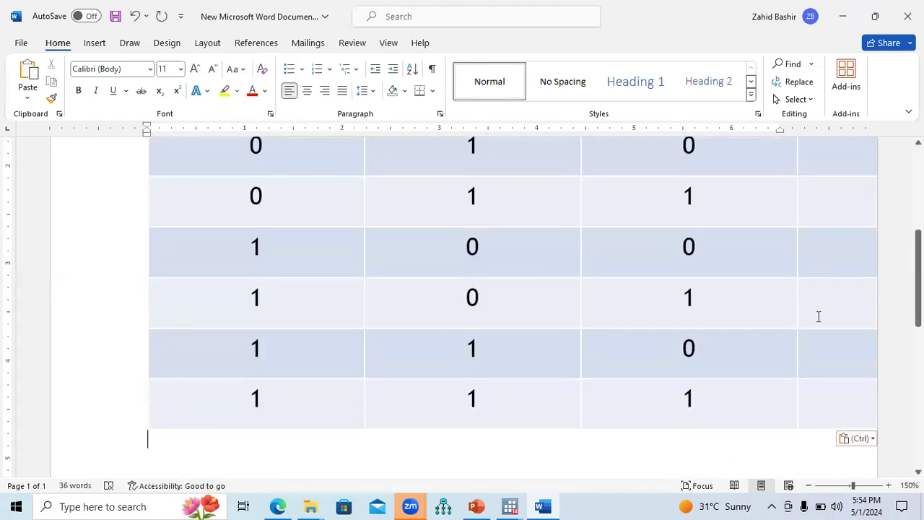
Step: Copy the whole table from Word and paste it into Stata's Data Editor, using its first row as variable names
scroll(227, 238, "up", 4)
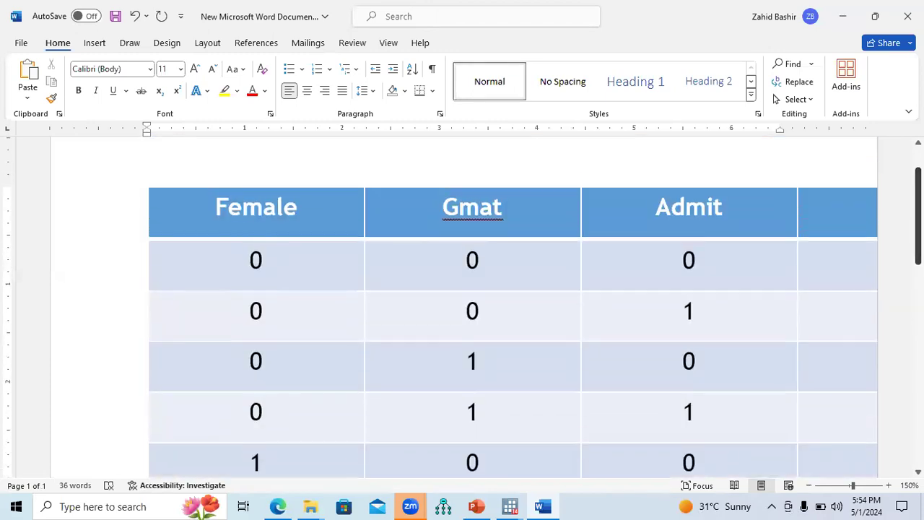
left_click_drag(189, 208, 864, 364)
mouse_move(862, 408)
left_mouse_down()
mouse_move(873, 436)
mouse_move(867, 477)
mouse_move(867, 419)
left_mouse_up()
mouse_move(511, 506)
left_click(559, 465)
key("ctrl+v")
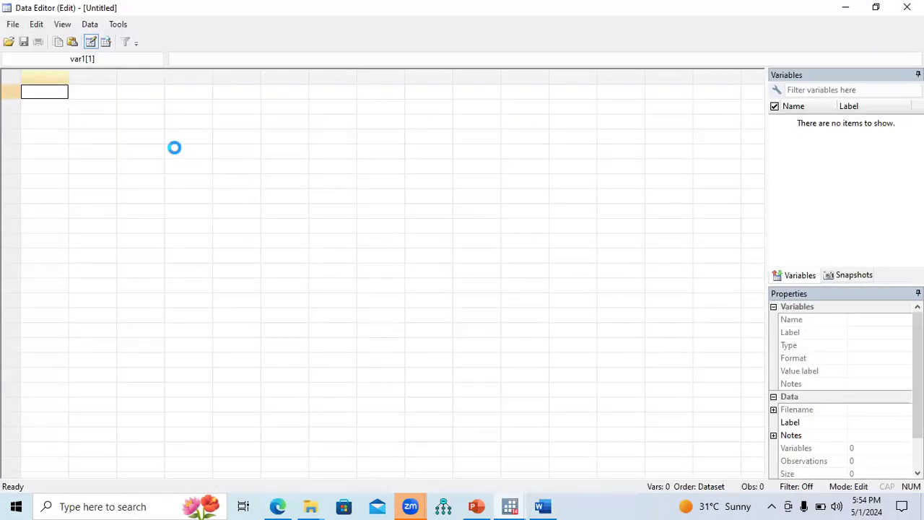
left_click(351, 309)
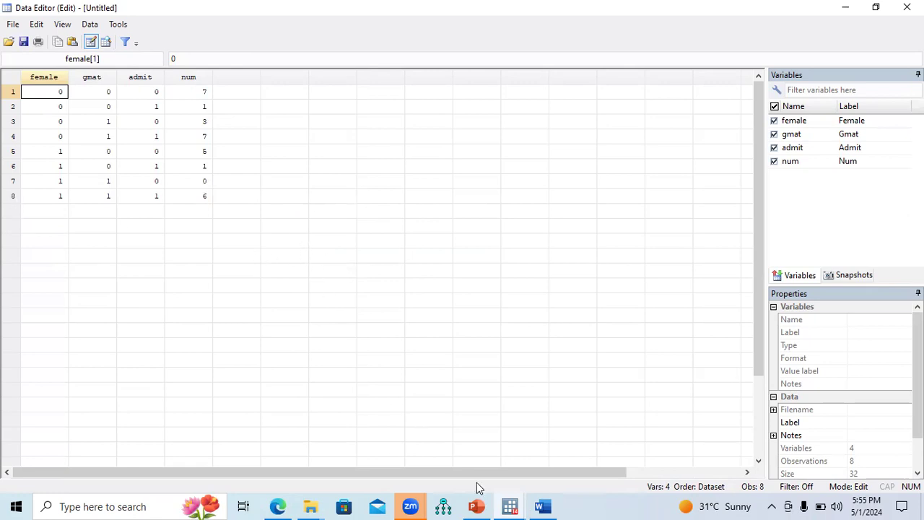
Step: Switch to PowerPoint and copy the command "tabulate female gmat [fw=num]" from slide 36, Exact Logistic Regression
mouse_move(476, 505)
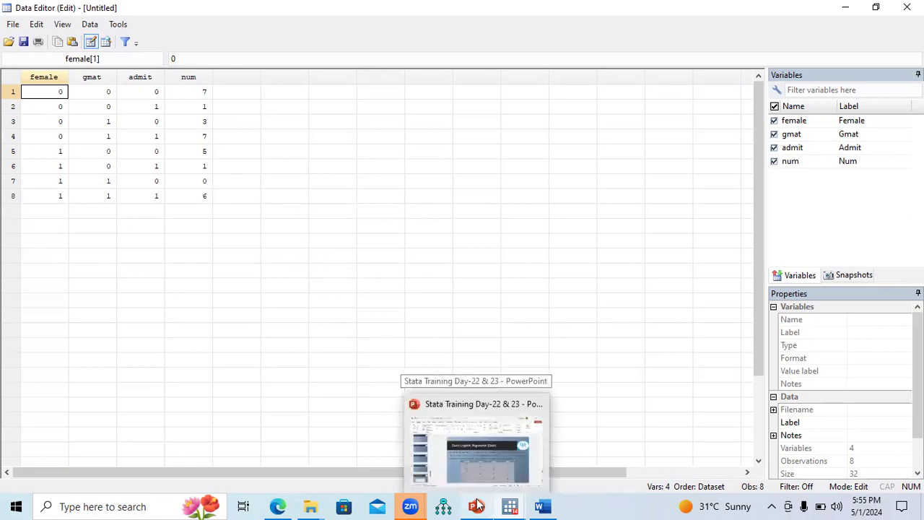
left_click(462, 463)
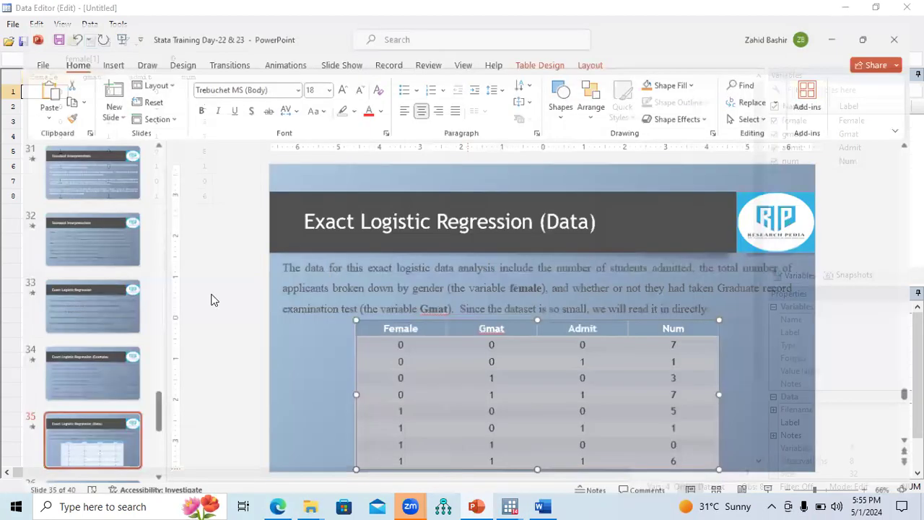
left_click_drag(143, 397, 143, 412)
left_click(82, 379)
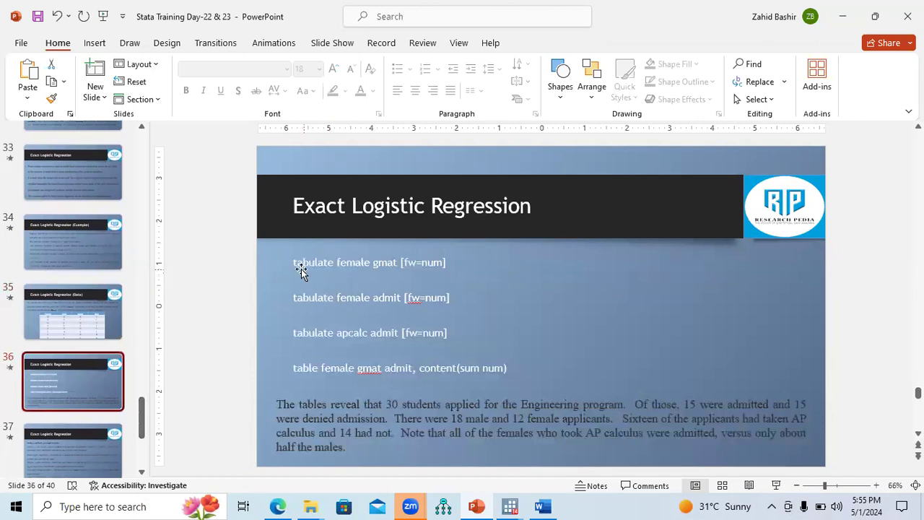
left_click_drag(294, 262, 449, 264)
key("ctrl+c")
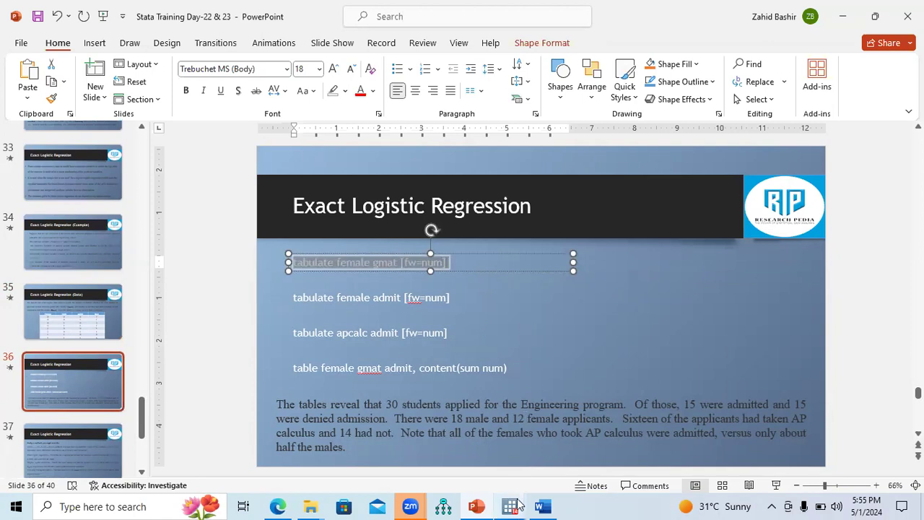
Step: Switch to the main Stata window and run the copied command "tabulate female gmat [fw=num]"
mouse_move(518, 501)
left_click(395, 435)
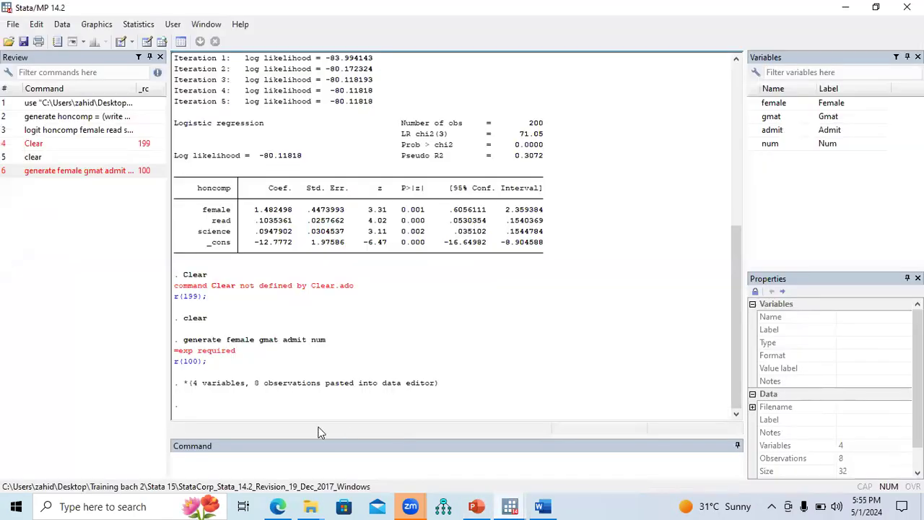
left_click(269, 463)
key("ctrl+v")
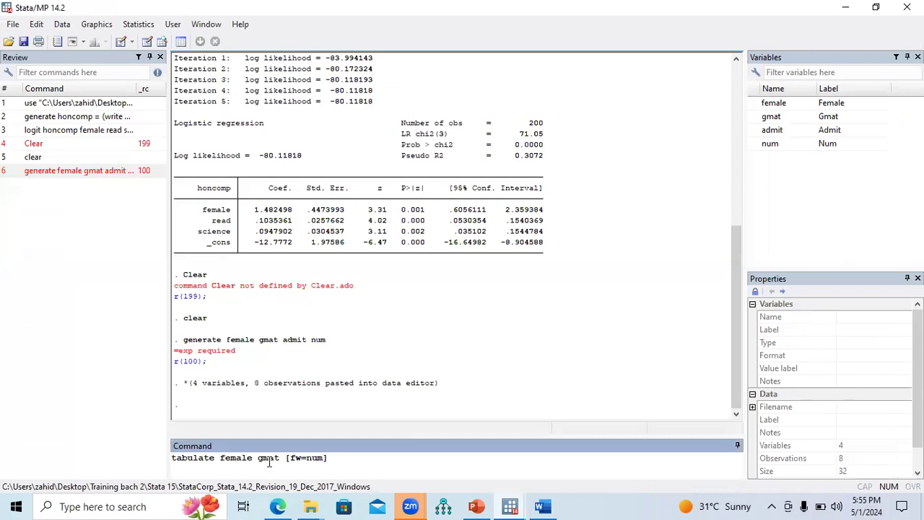
key("Return")
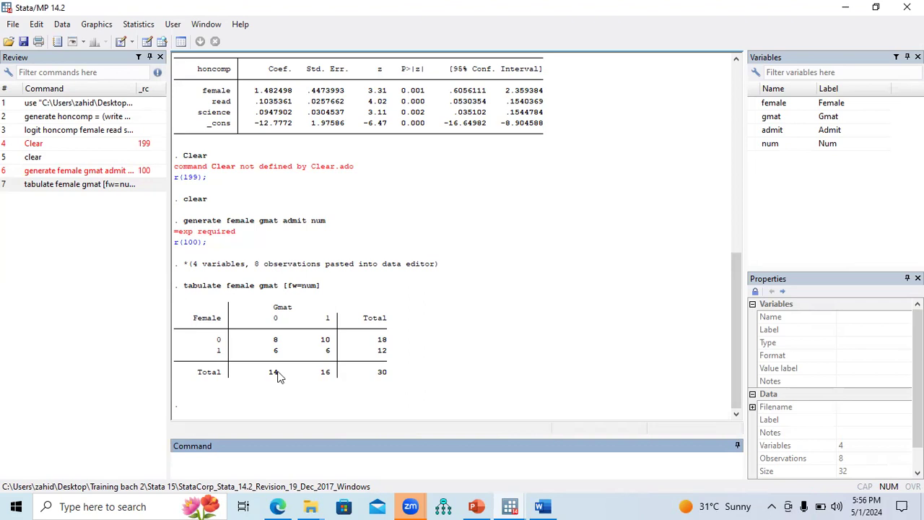
Step: Return to PowerPoint and copy the command "tabulate female admit [fw=num]" from the slide
left_click(478, 506)
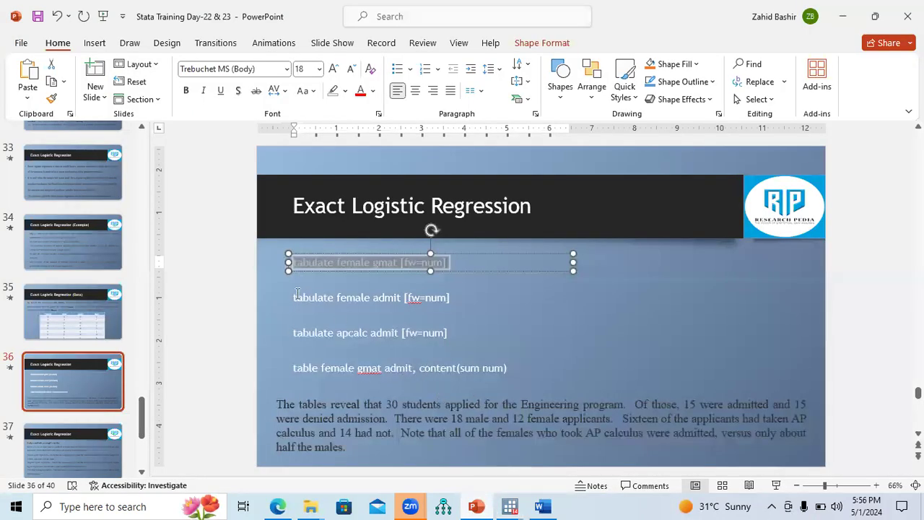
left_click_drag(294, 297, 450, 298)
key("ctrl+c")
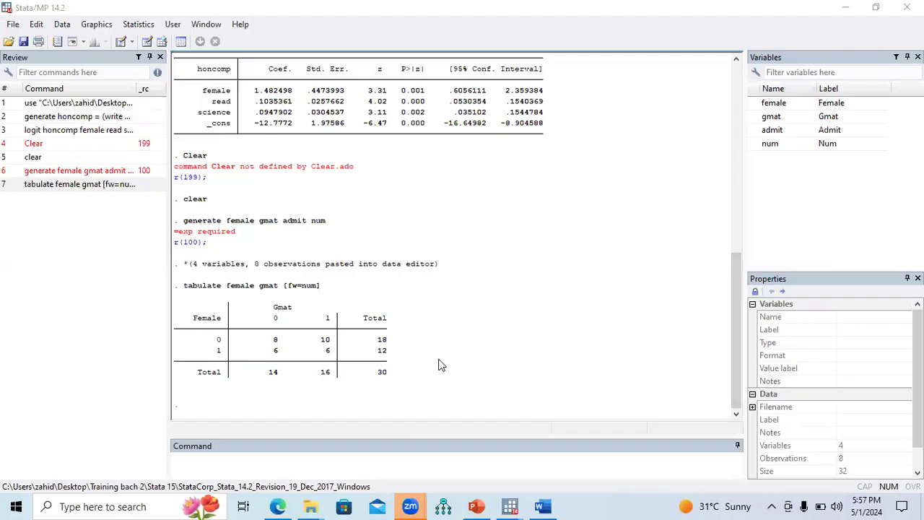
Step: Run the copied command "tabulate female admit [fw=num]" in Stata
left_click(366, 463)
key("ctrl+v")
key("Return")
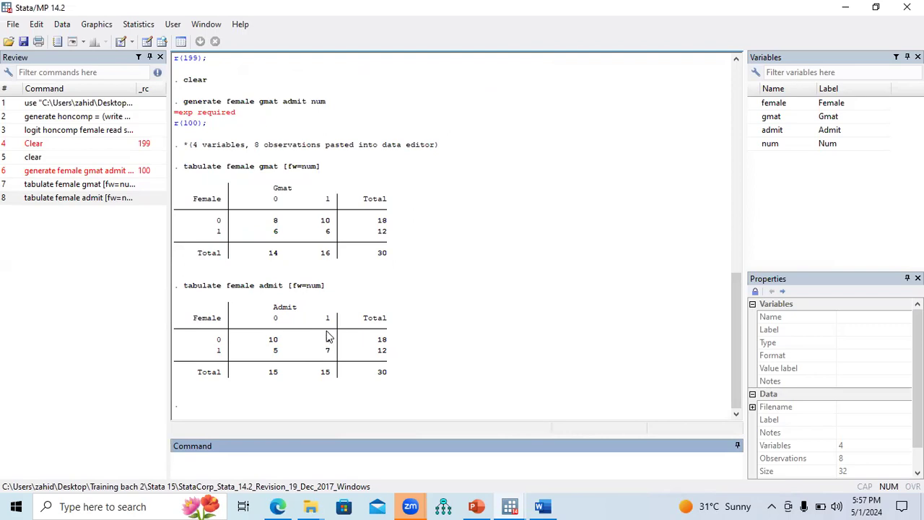
Step: Switch to PowerPoint, replace "apcalc" with "gmat" in the slide's third tabulate command, and copy the whole edited command
left_click(476, 507)
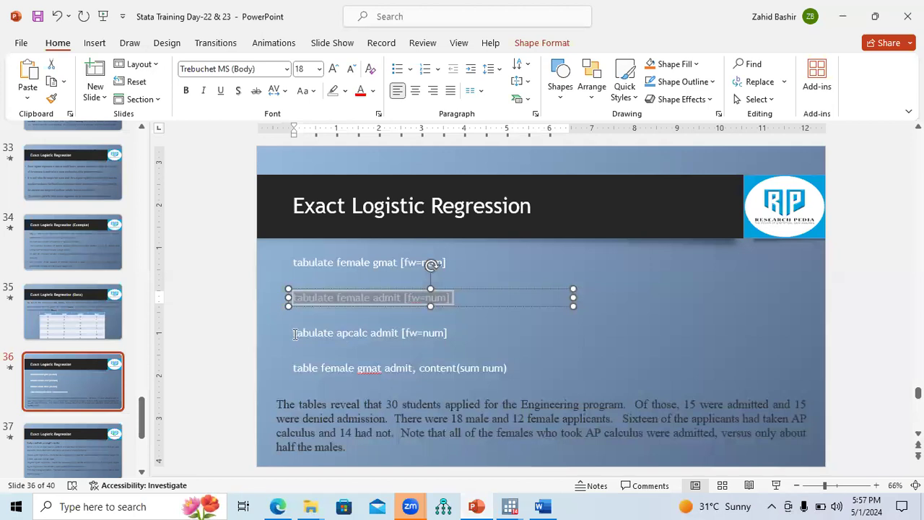
left_click_drag(368, 333, 341, 334)
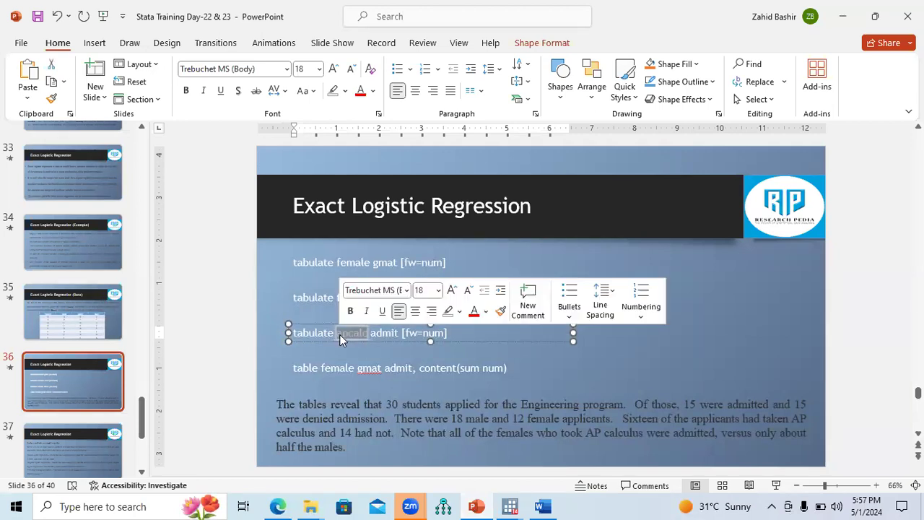
type("gmat")
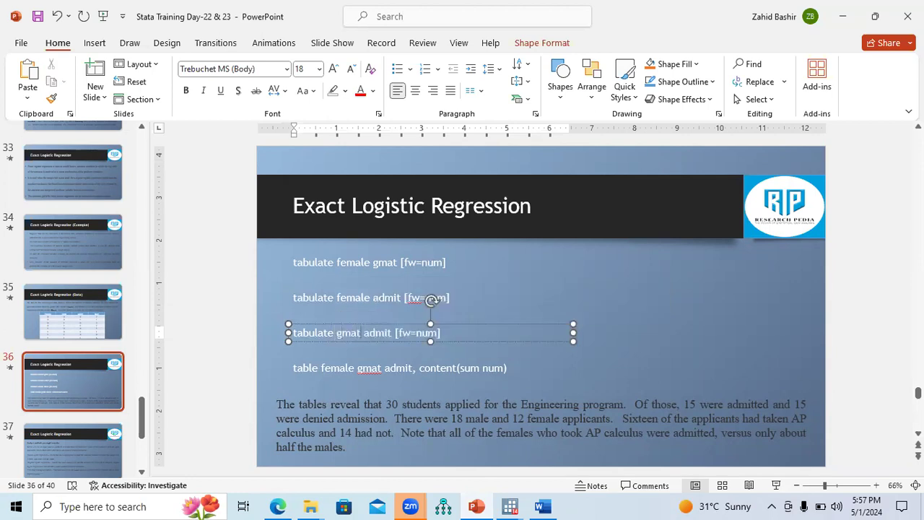
left_click(436, 348)
left_click_drag(441, 334, 313, 337)
key("ctrl+c")
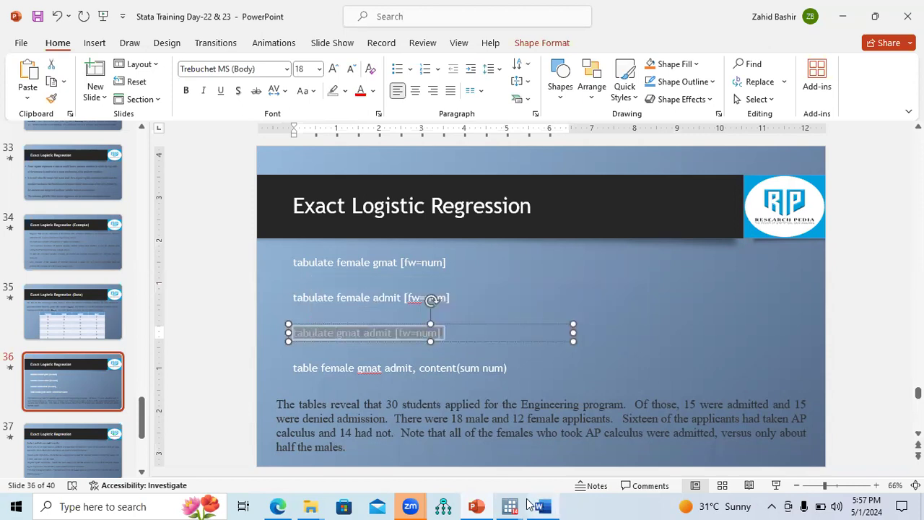
Step: Switch to the main Stata window and run the copied command "tabulate gmat admit [fw=num]"
mouse_move(510, 507)
left_click(475, 457)
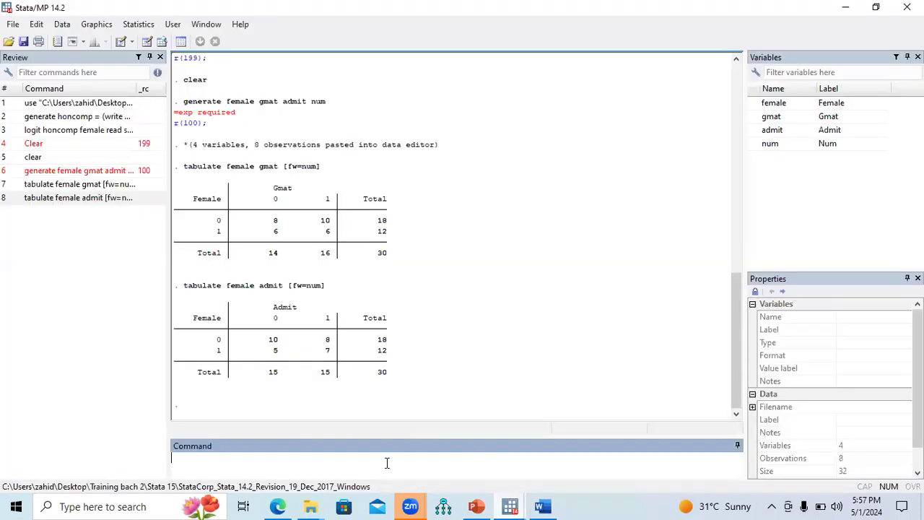
key("ctrl+v")
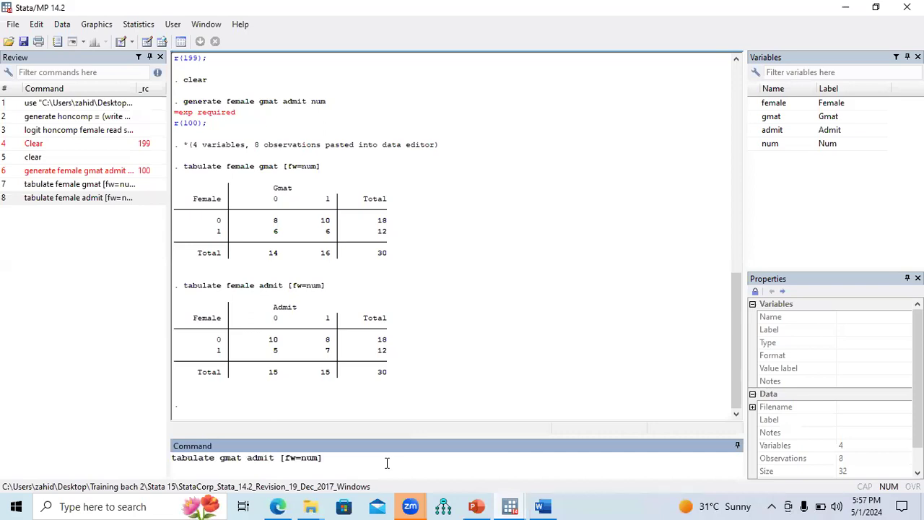
key("Return")
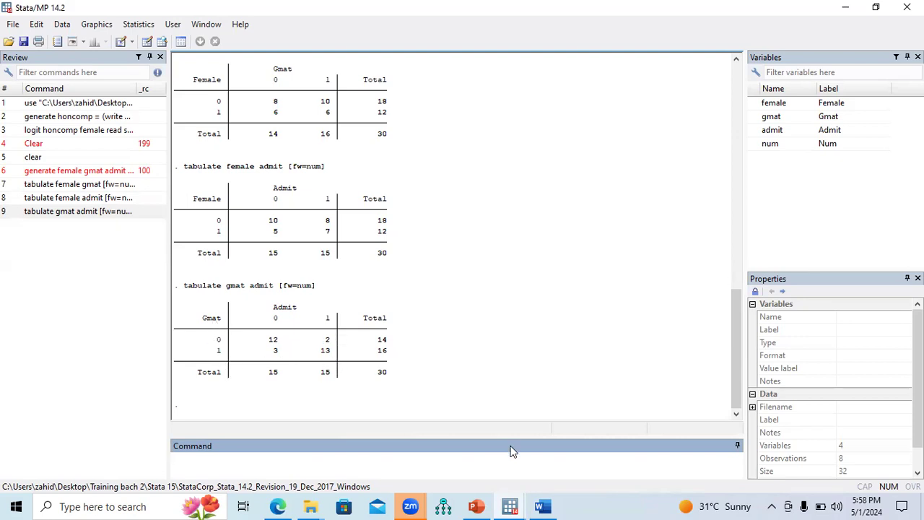
Step: Return to the Exact Logistic Regression command slide in PowerPoint
left_click(510, 506)
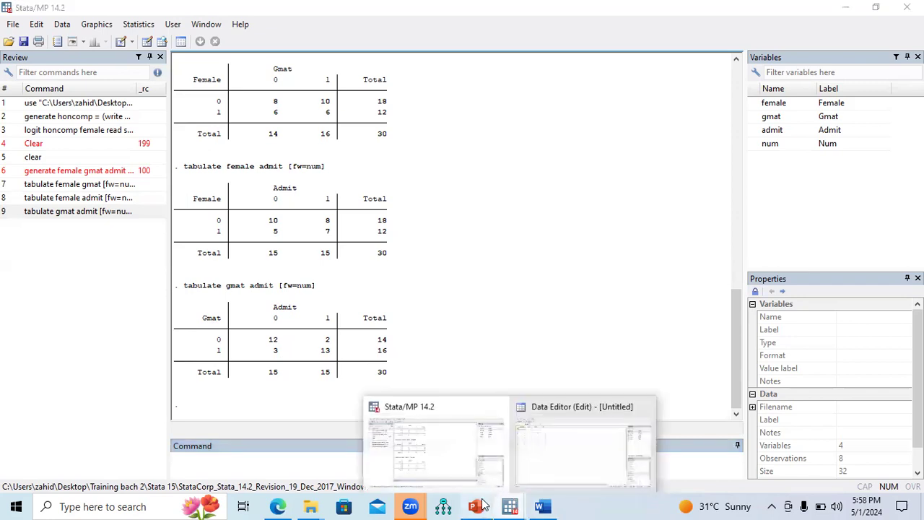
left_click(482, 506)
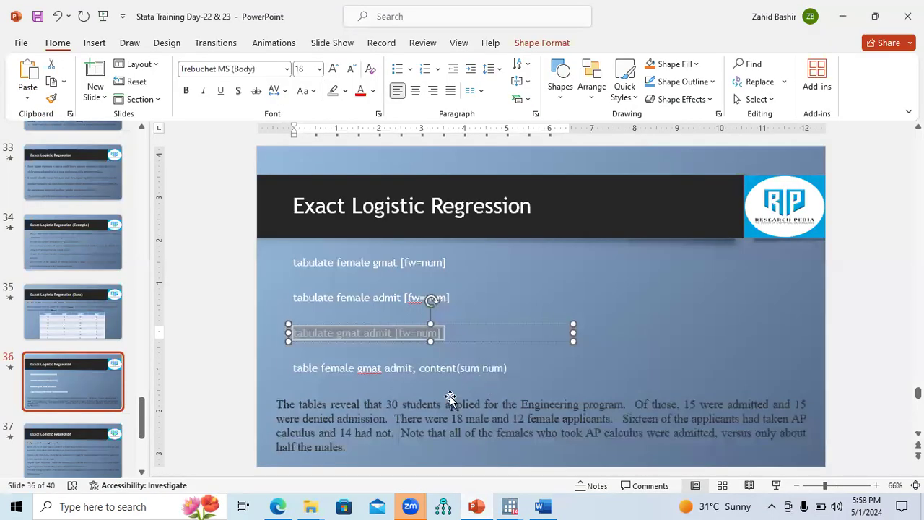